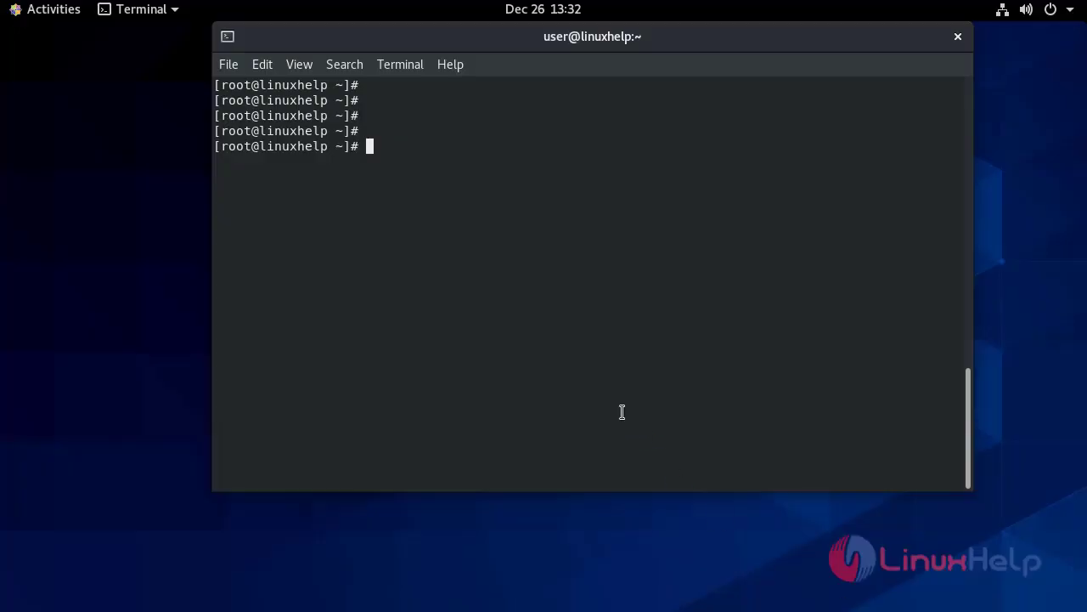
- Display the installed CentOS version by printing the contents of /etc/centos-release
type("cat /etc/centos")
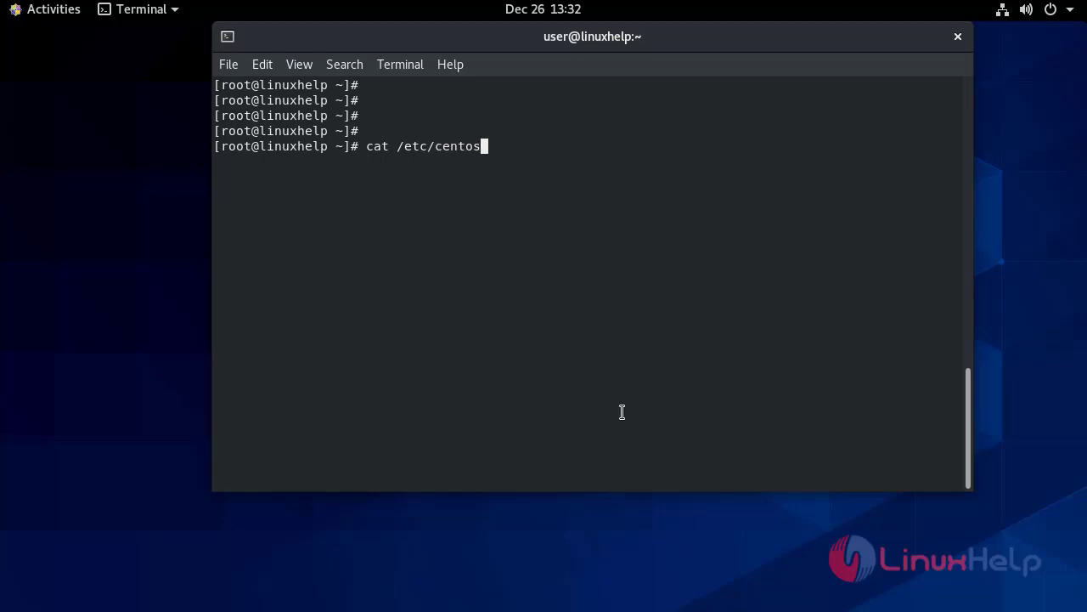
type("-release")
key("Return")
key("Return")
key("Return")
key("Return")
key("Return")
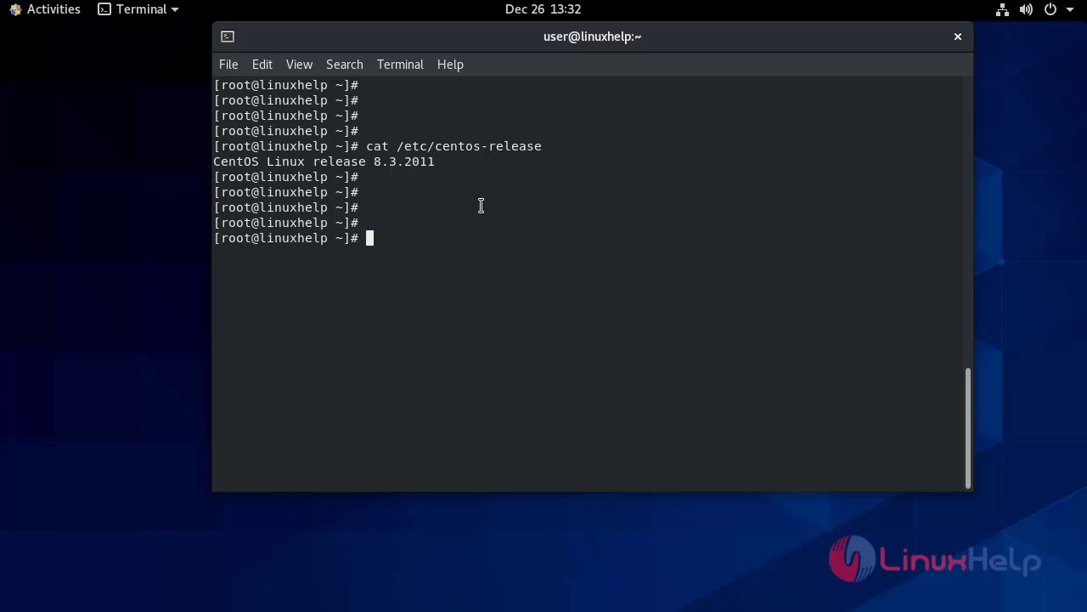
- Install glibc, alsa-lib, freetype, libICE, libSM, libX11, libXau, libXdamage, libXext, libXfixes, libXi, libXrandr, libXrender, libXtst, libgcc, libuuid, libxcb and zlib with yum
type("yum install glibc alsa-lib freetype libICE libSM libX11 libXau libXdamage libXext libXfixes libXi libXrandr libXrender libXtst libgcc libuuid libxcb zlib")
key("Return")
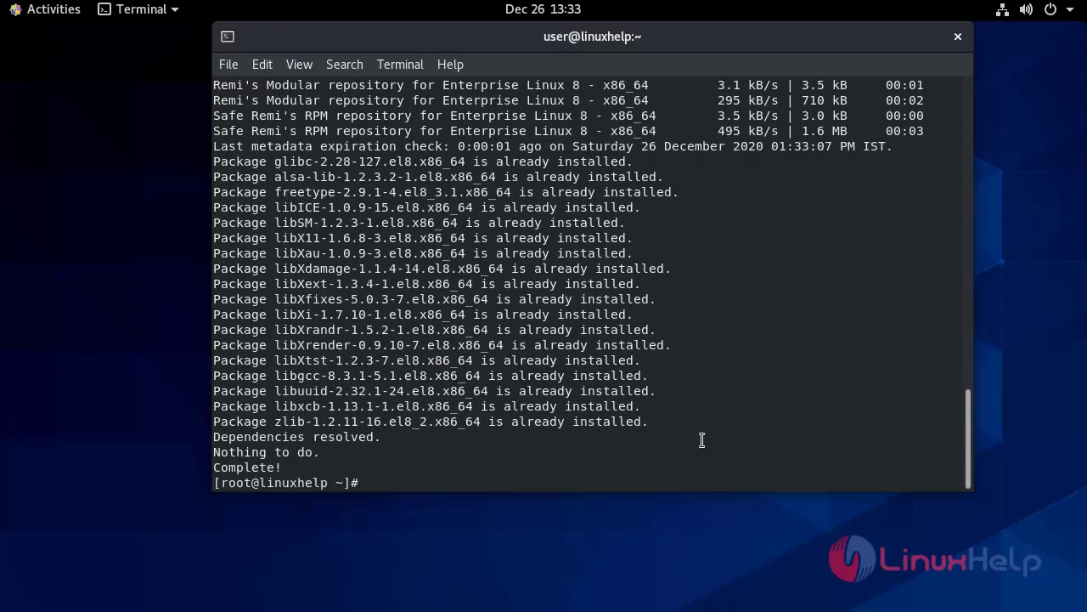
key("Return")
key("Return")
key("Return")
key("Return")
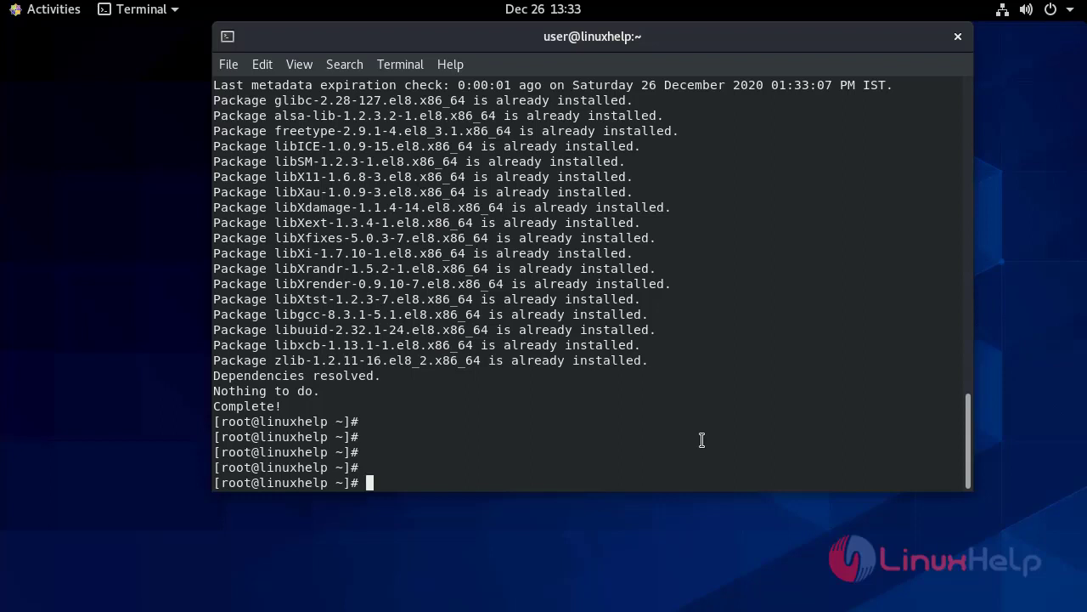
type("ec")
key("BackSpace")
key("BackSpace")
type("wget")
type("http://download.teamviewer.com/download/teamviewer.i686.rpm")
key("Return")
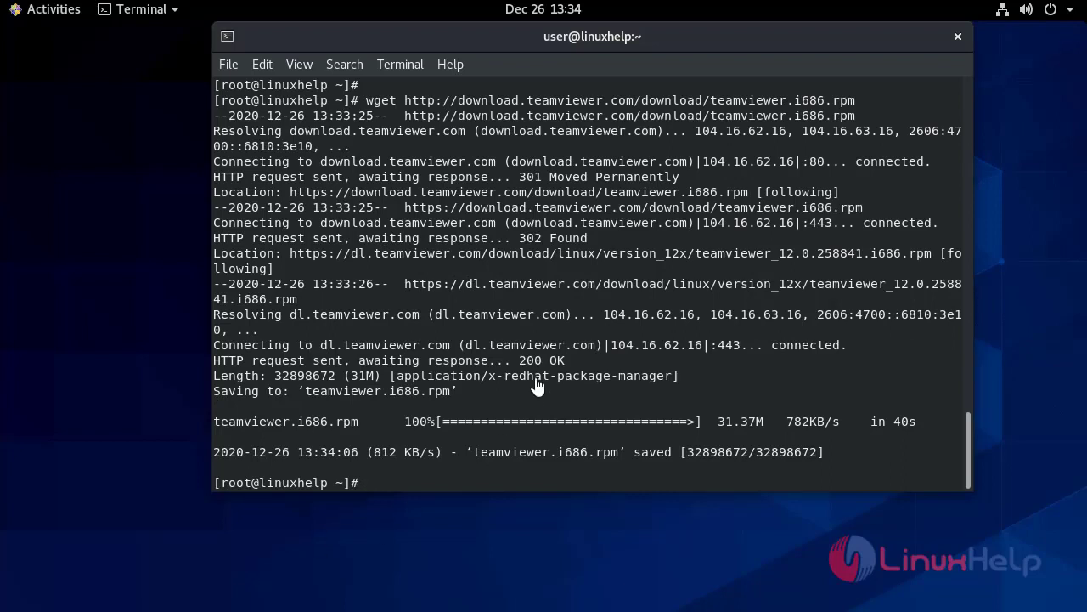
key("Return")
key("Return")
key("Return")
key("Return")
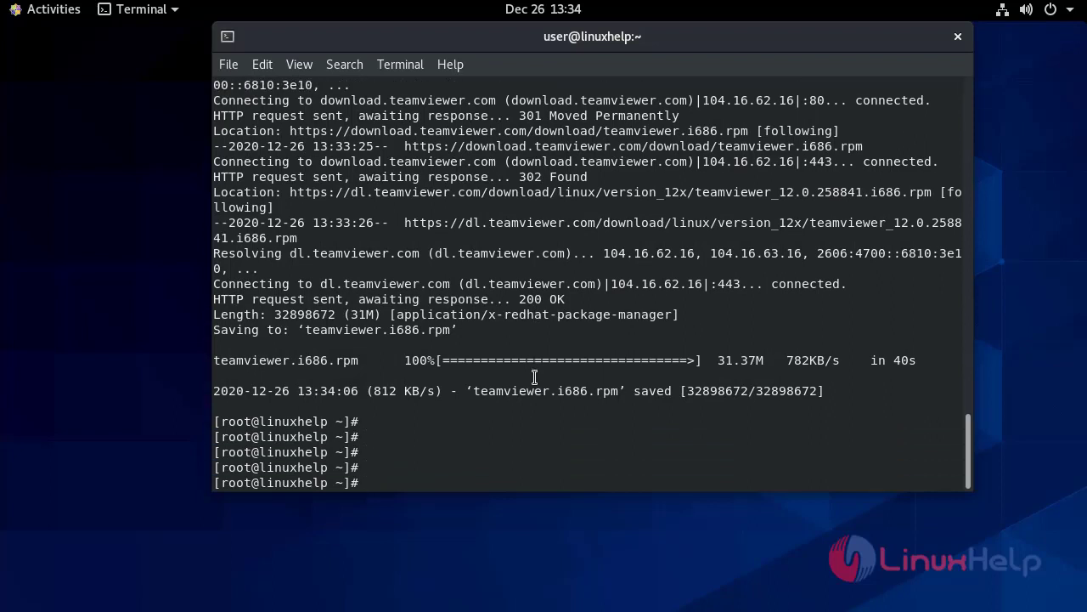
- Install the downloaded teamviewer.i686.rpm package with yum and approve the installation of its dependencies
type("yum install teamviewer.i686.rpm")
key("Return")
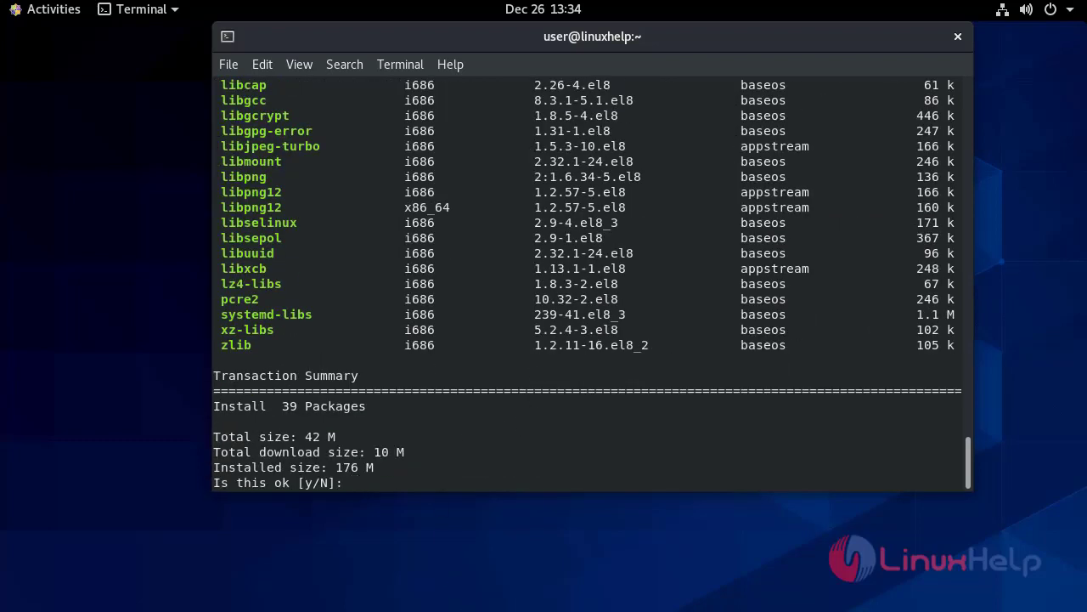
type("y")
key("Return")
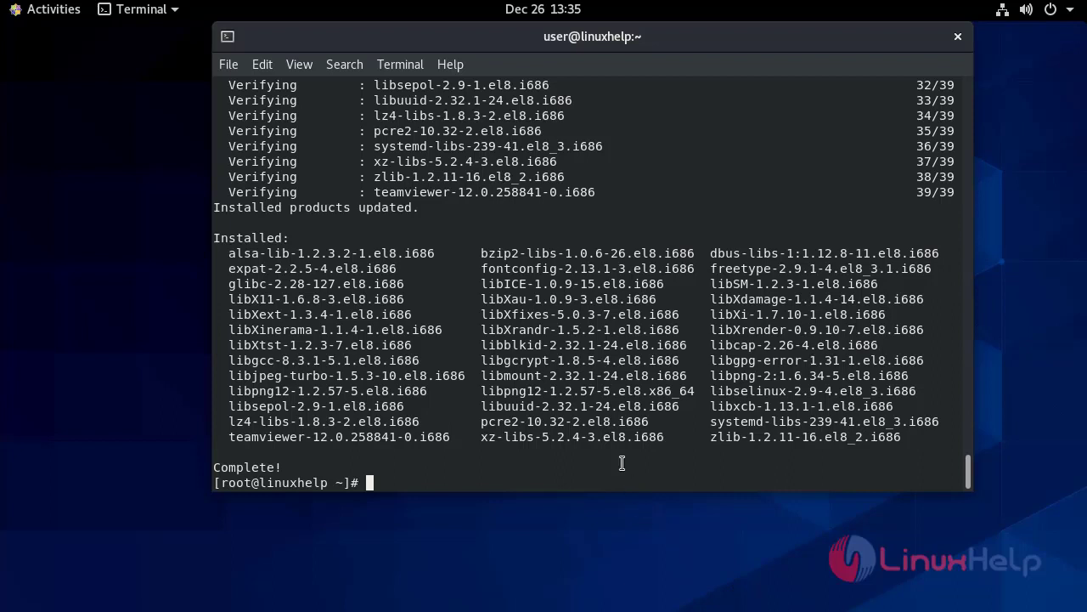
key("Return")
key("Return")
key("Return")
key("Return")
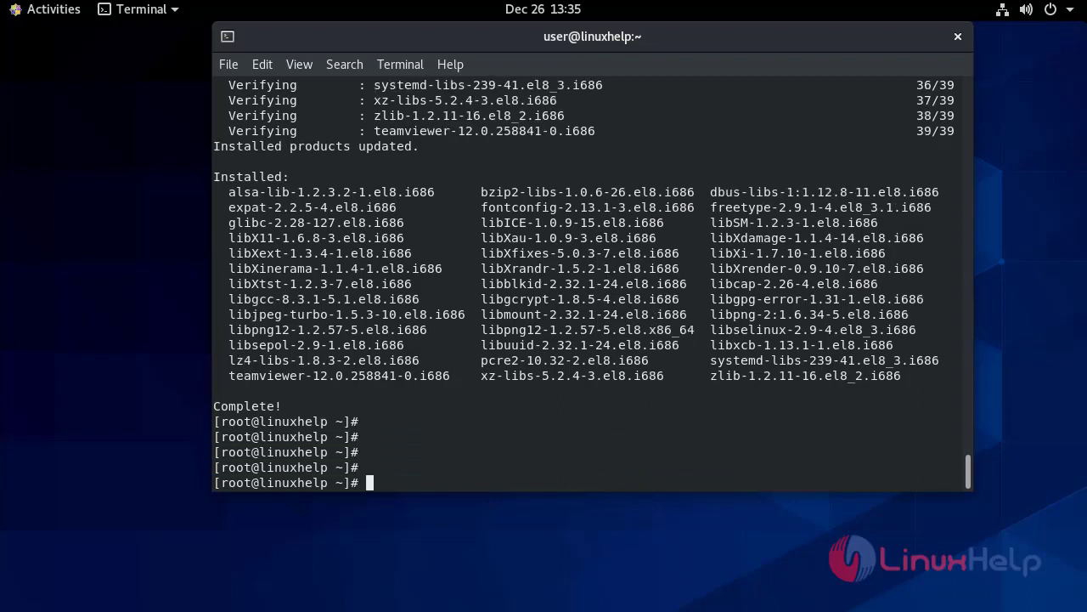
- Launch TeamViewer from the installed applications, accepting its End-User License Agreement
left_click(42, 11)
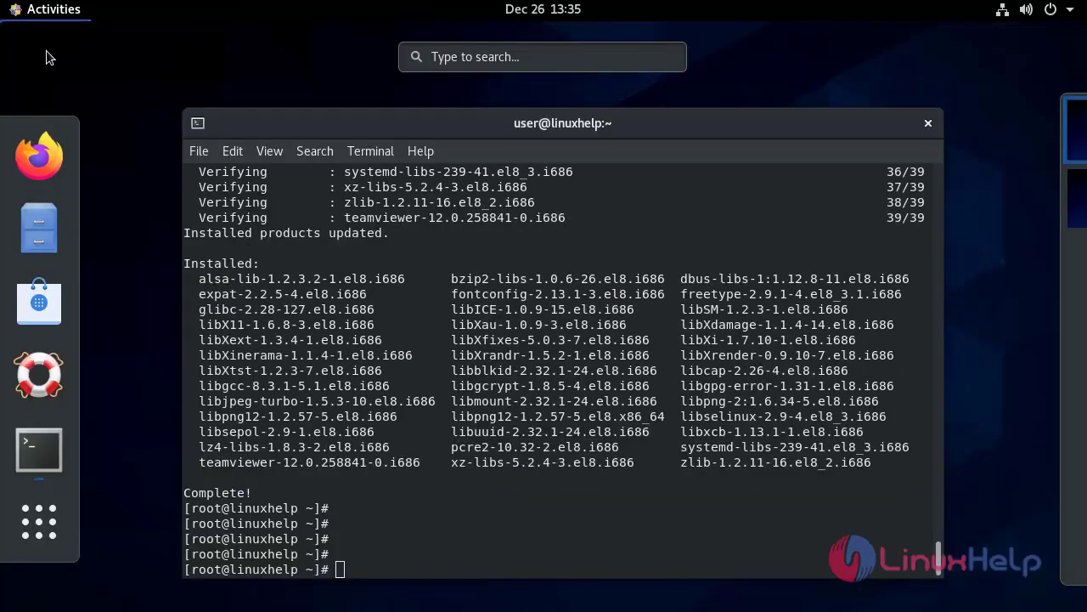
left_click(49, 536)
key("Escape")
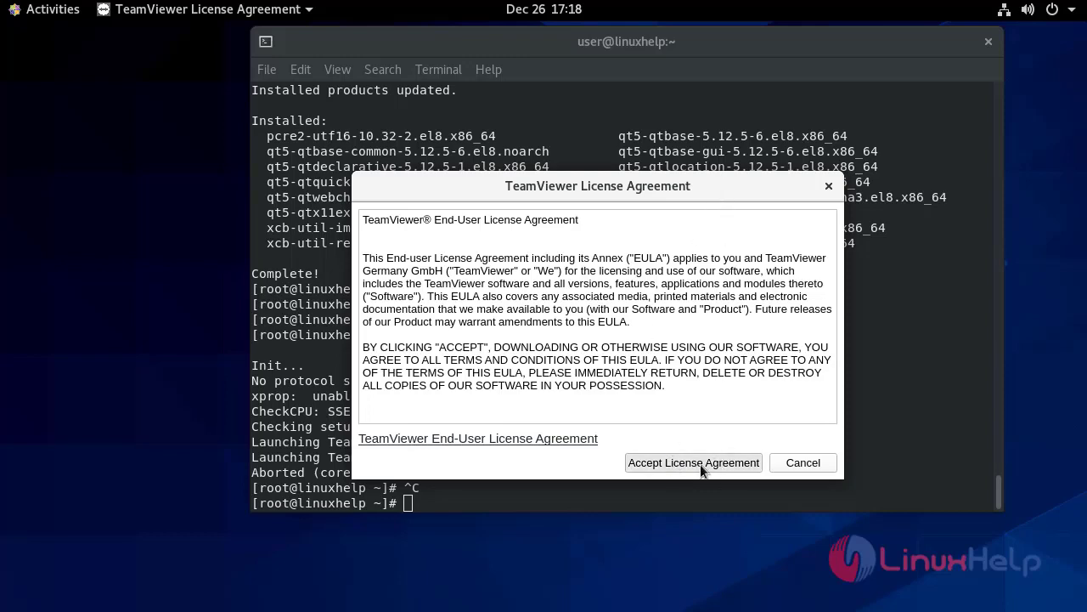
left_click(700, 464)
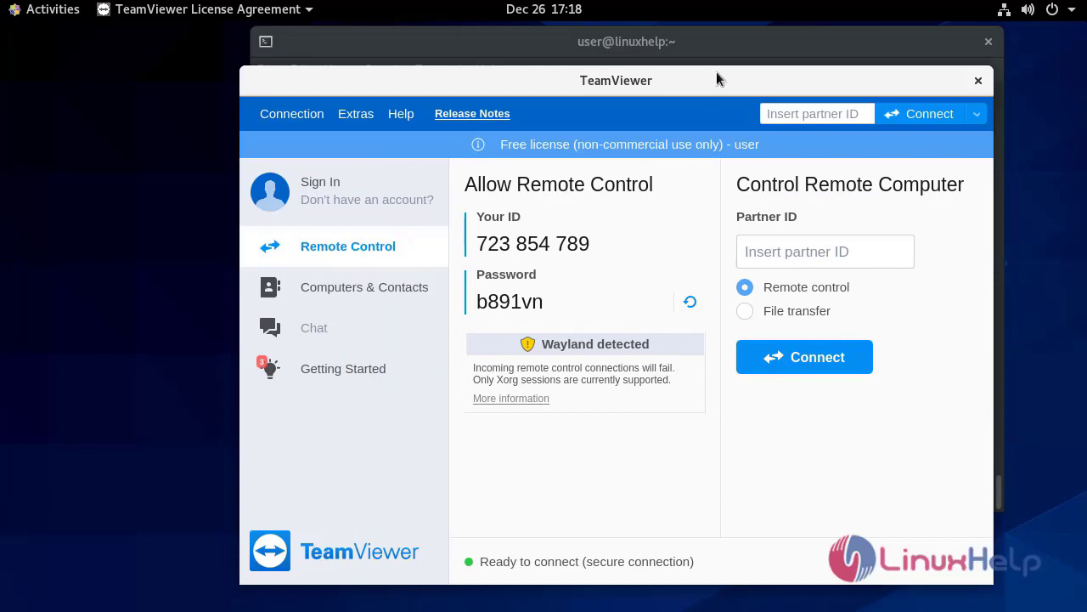
left_click_drag(718, 77, 707, 83)
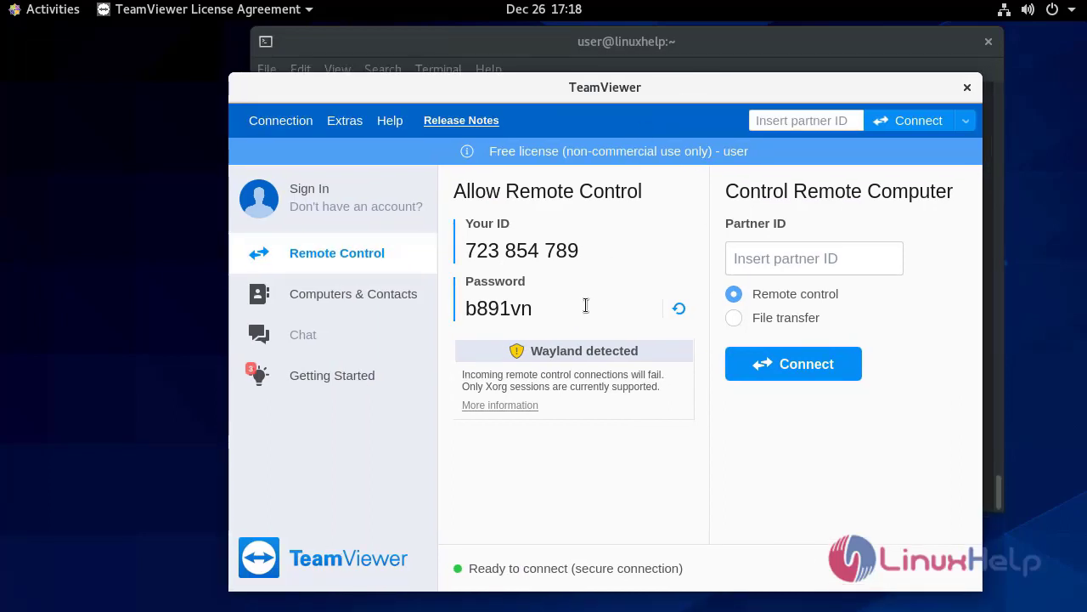
- Highlight this computer's TeamViewer ID and password under Allow Remote Control to examine the connection credentials
left_click_drag(605, 251, 467, 252)
left_click(468, 252)
double_click(532, 308)
key("shift+Left")
key("shift+Left")
key("shift+Left")
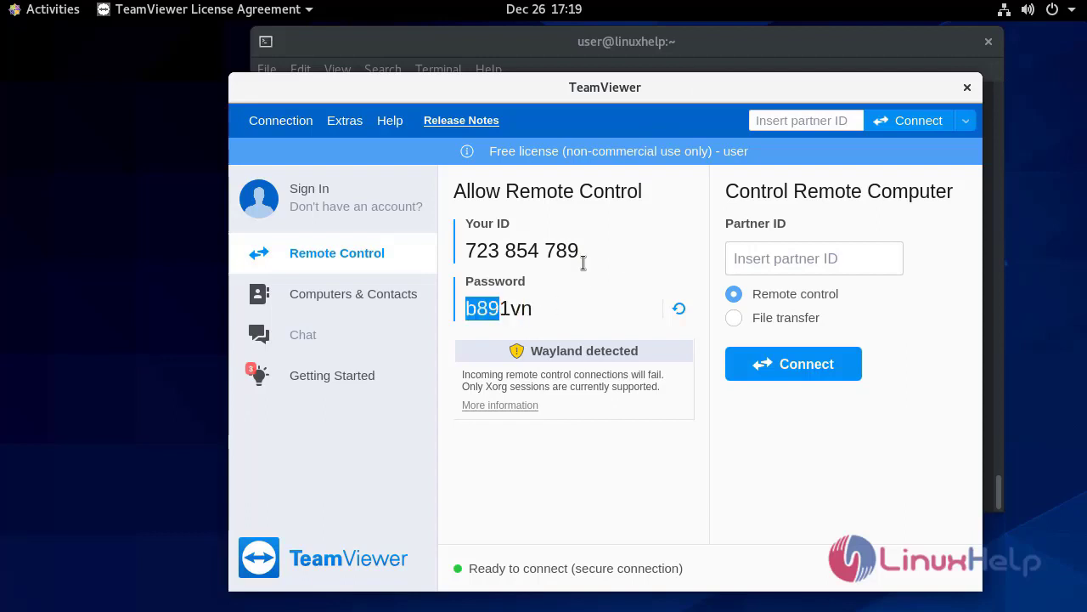
double_click(593, 249)
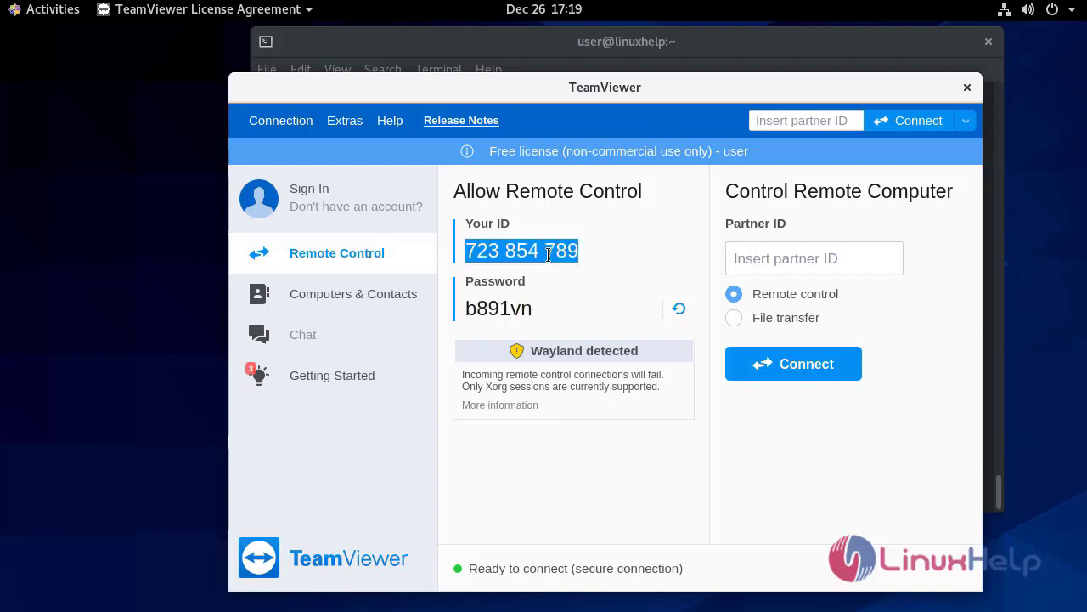
key("shift+Left")
key("shift+Left")
key("shift+Left")
key("shift+Left")
key("shift+Left")
key("shift+Left")
double_click(537, 310)
key("shift+Left")
key("shift+Left")
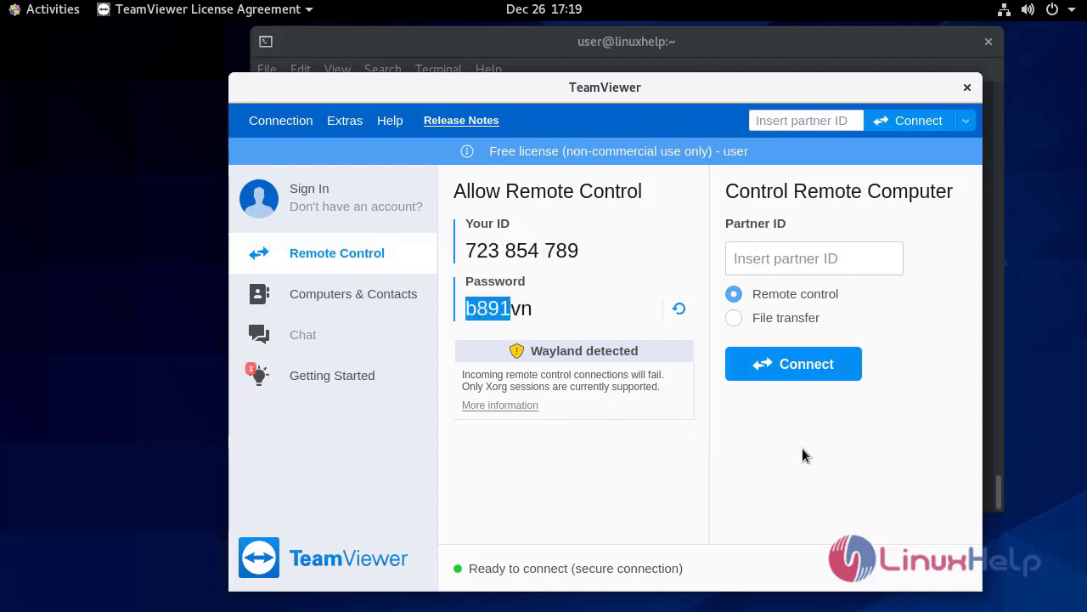